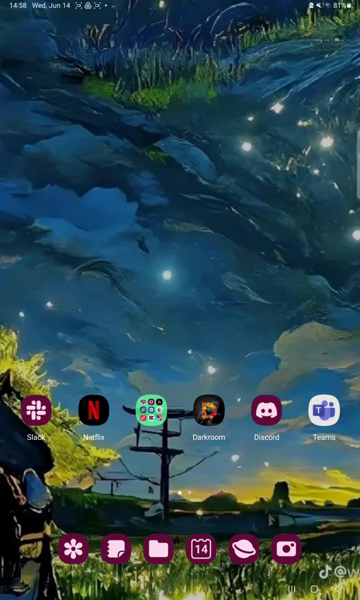
Launch Darkroom, skip the welcome screens, and open the image picker gallery.
click(208, 410)
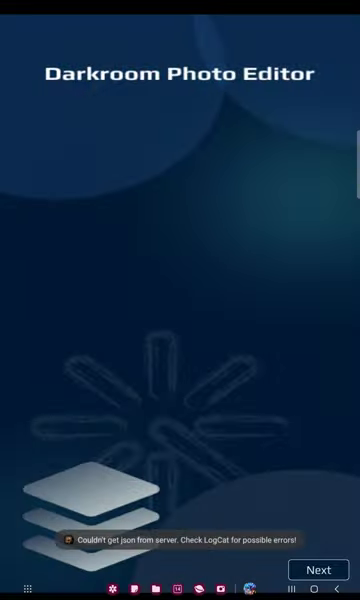
click(318, 570)
click(179, 552)
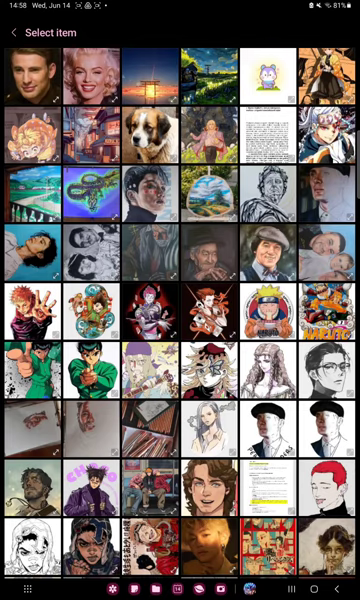
Choose the Marilyn Monroe portrait and confirm its crop to load it for editing.
click(91, 75)
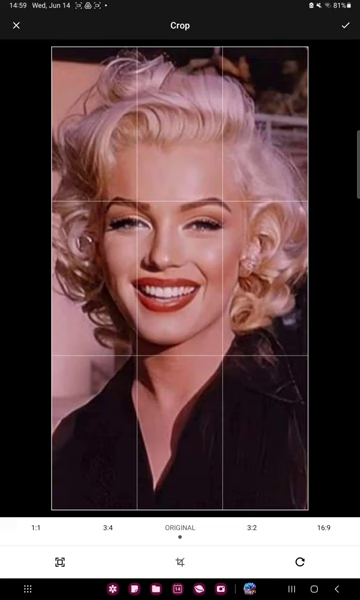
click(345, 25)
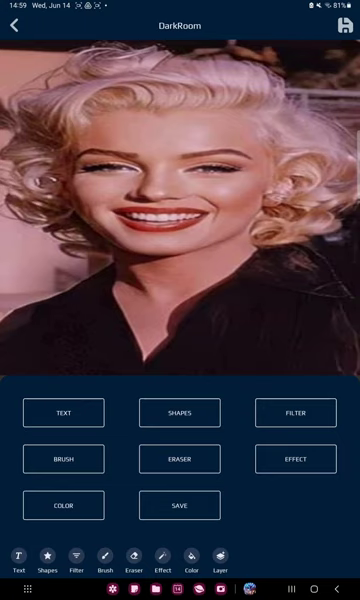
Paint a magenta-and-blue neon brush stroke and lower its transparency.
click(295, 412)
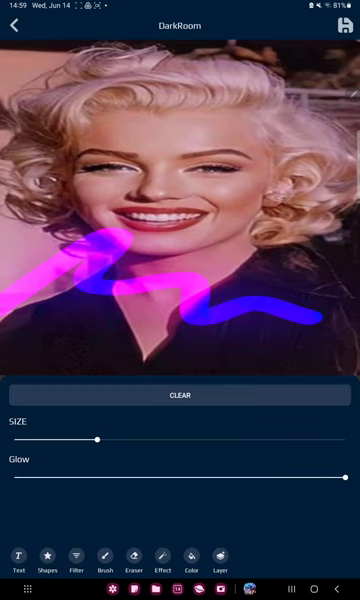
click(163, 558)
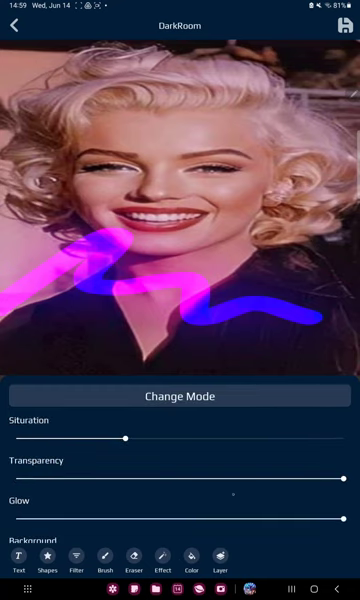
drag(300, 470, 300, 420)
mouse_move(342, 479)
mouse_down()
mouse_move(138, 479)
mouse_move(237, 479)
mouse_up()
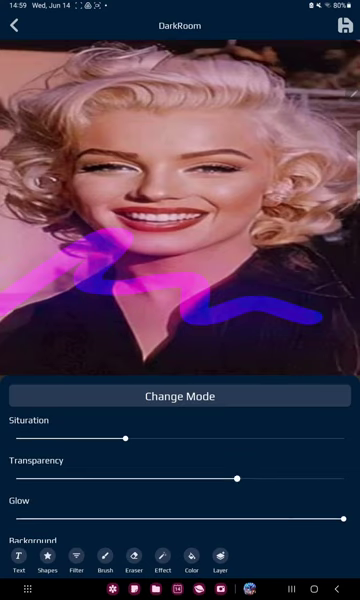
Apply the Neon palette's yellow-to-green gradient swatch to the brush stroke.
click(191, 556)
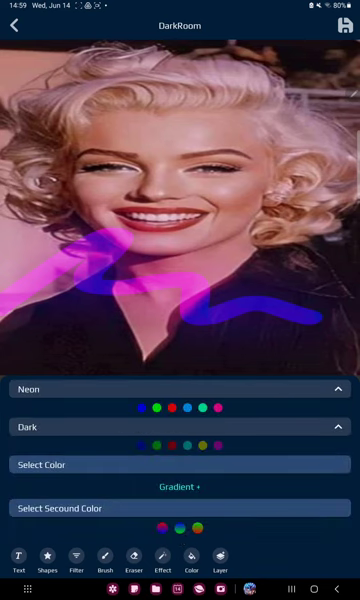
click(203, 407)
click(156, 407)
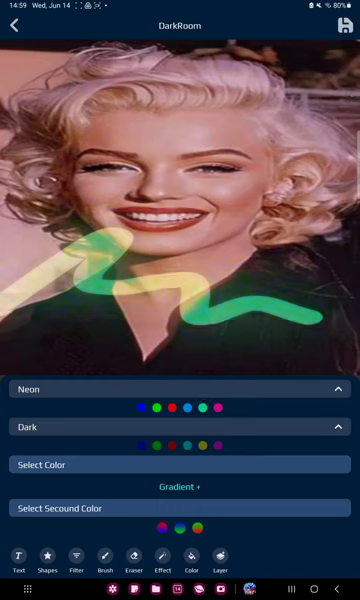